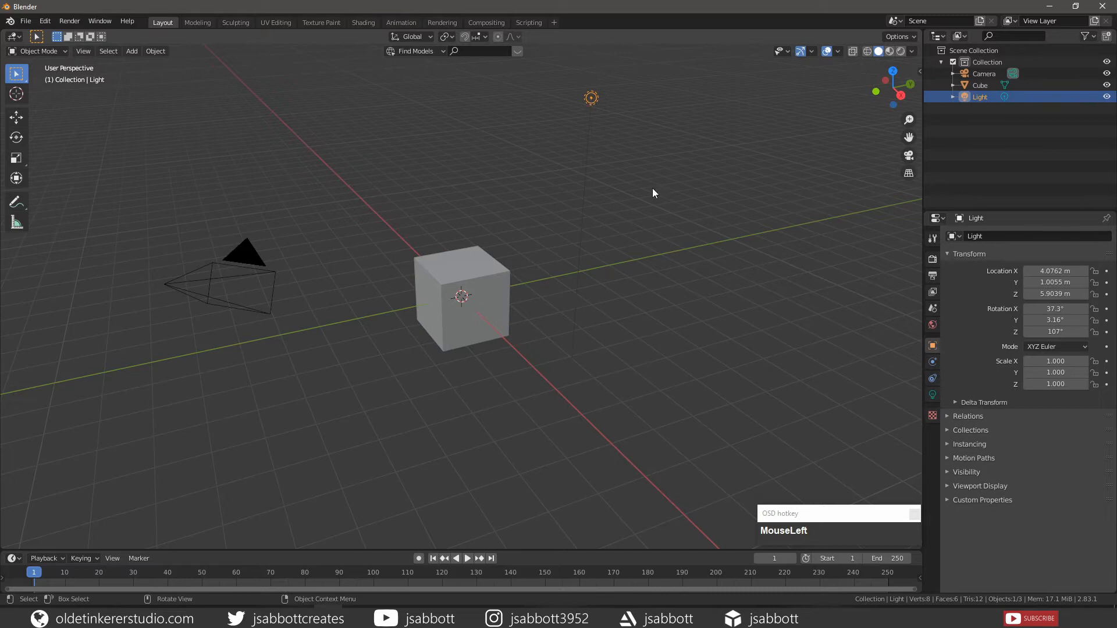
# Open the selected light's data settings and change its type to Spot
pyautogui.click(932, 395)
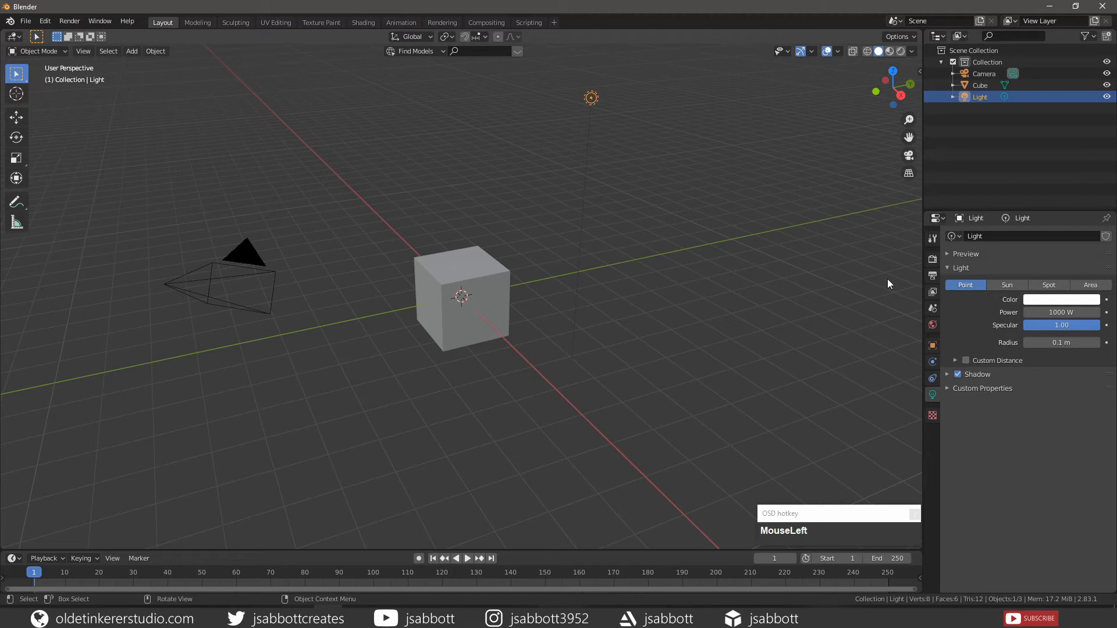
pyautogui.click(1050, 287)
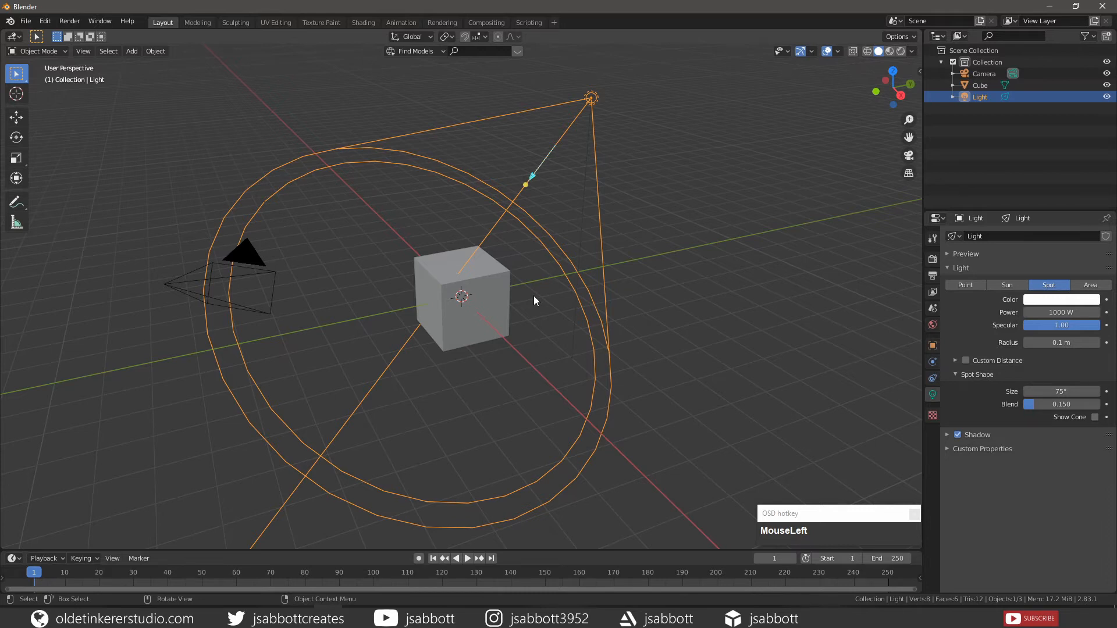
# Try rotating the spot light freely, and undo the rotation
pyautogui.press('r')
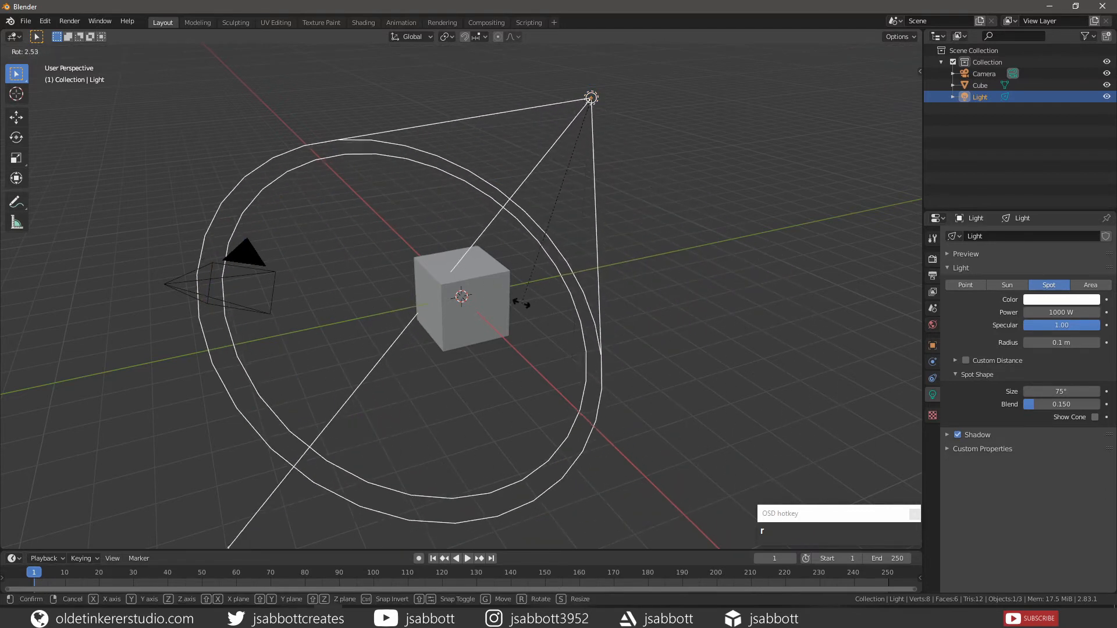
pyautogui.click(522, 303)
pyautogui.hotkey('ctrl', 'z')
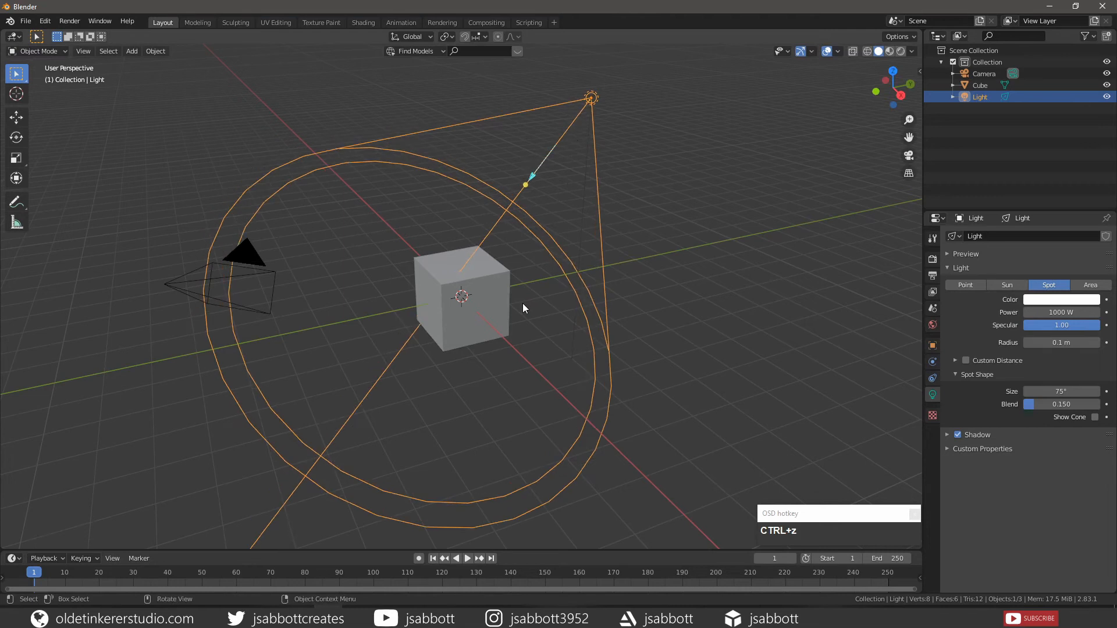
# Switch the viewport to Rendered shading
pyautogui.click(900, 51)
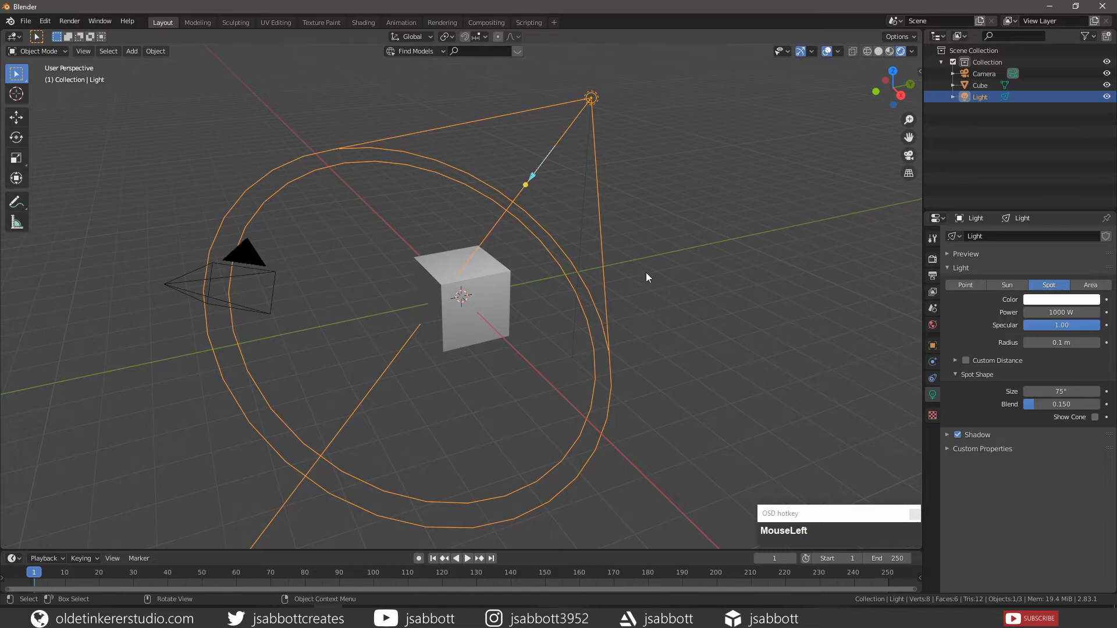
# Try moving the spot light along the global Z axis, and undo the move
pyautogui.press('g')
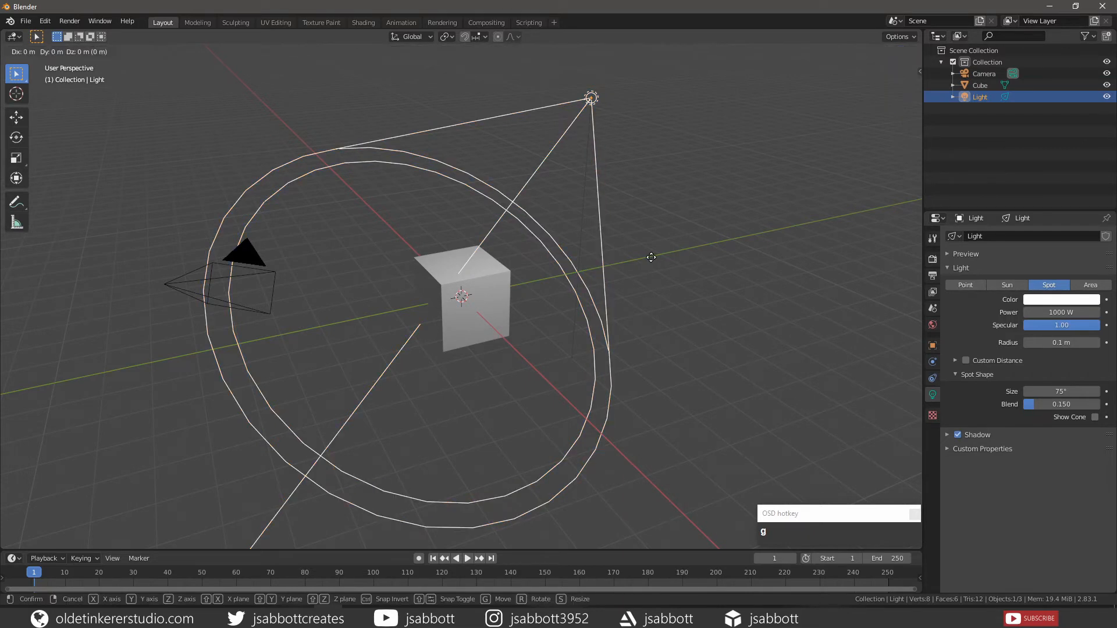
pyautogui.press('z')
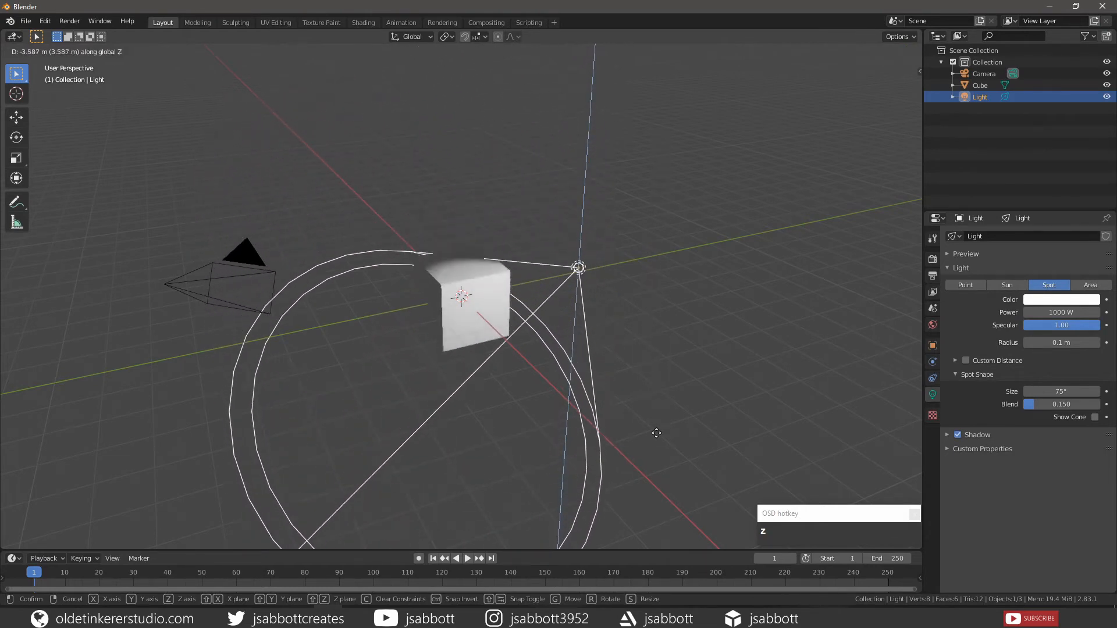
pyautogui.click(654, 250)
pyautogui.hotkey('ctrl', 'z')
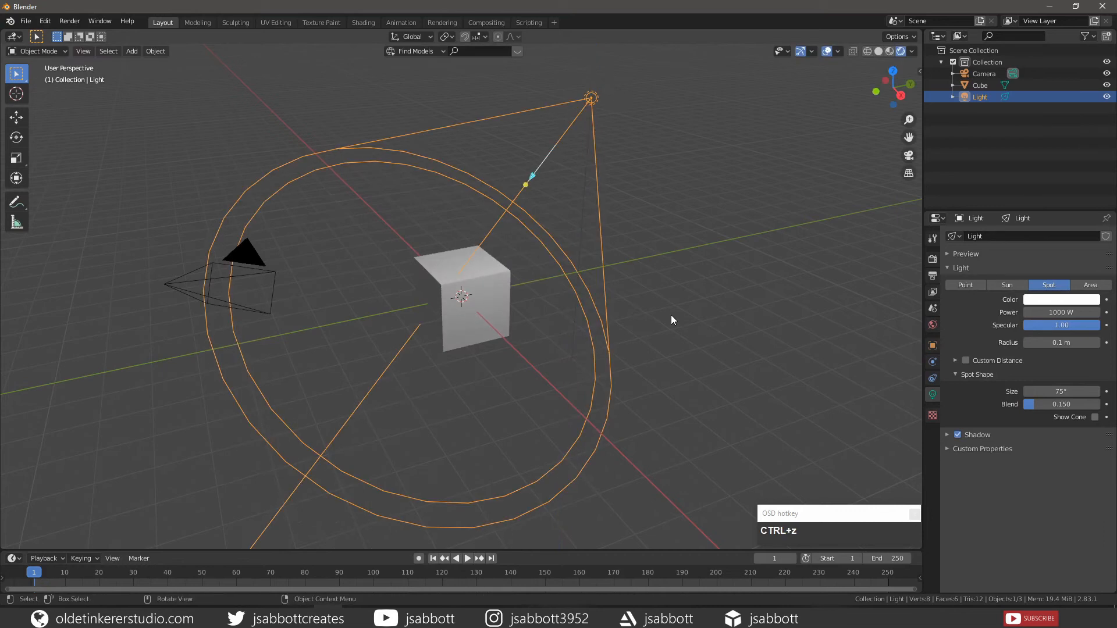
# Clear the spot light's rotation and, in top view, move it directly above the center of the cube
pyautogui.press('KP_7')
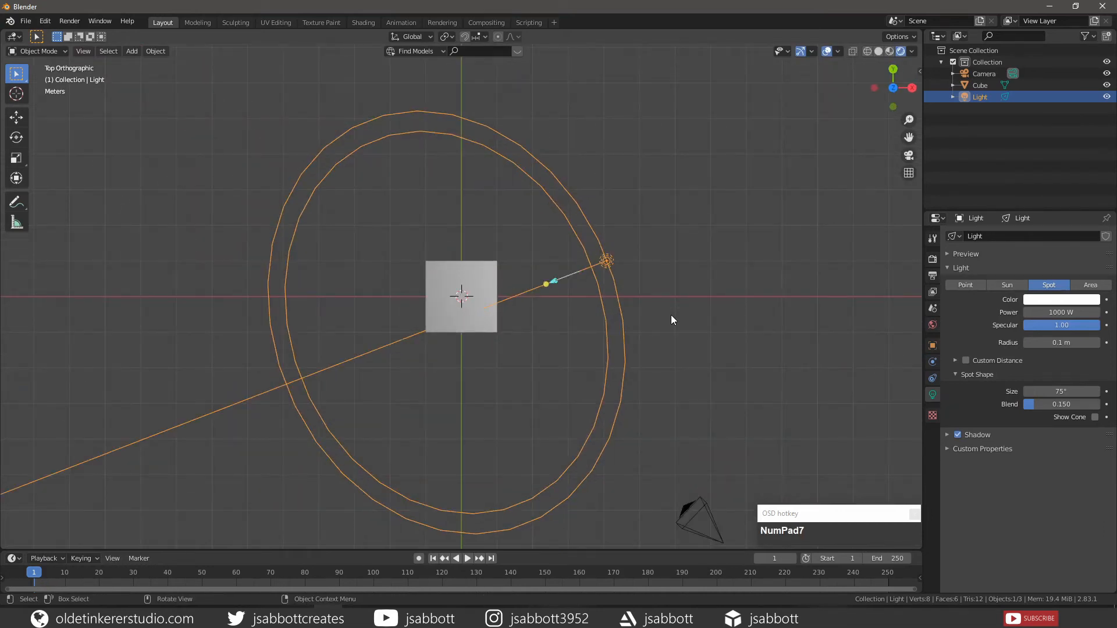
pyautogui.hotkey('alt', 'r')
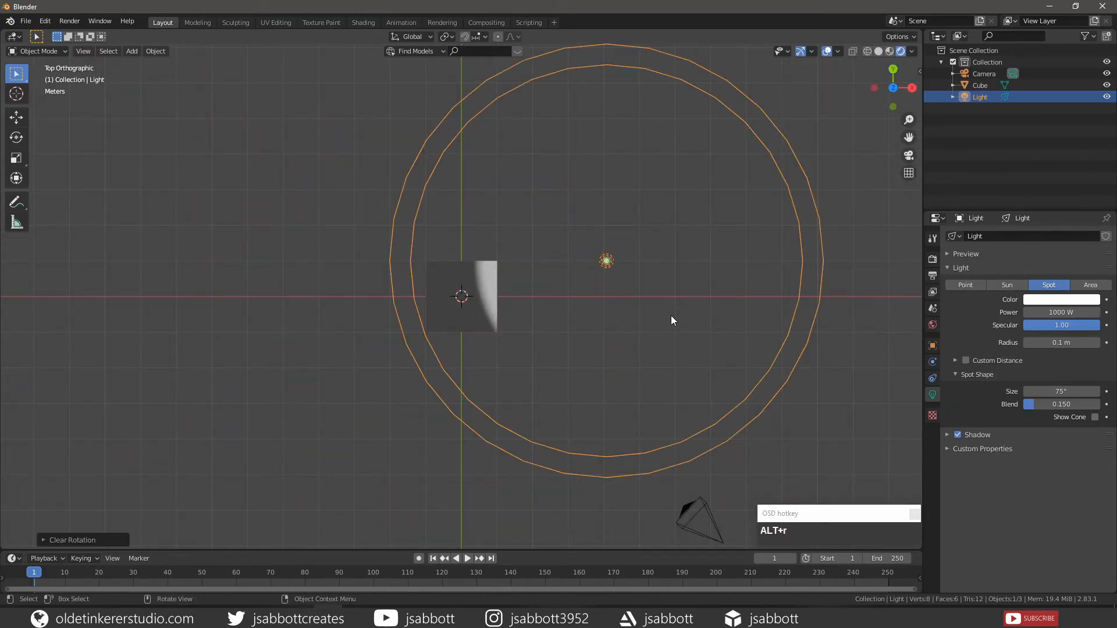
pyautogui.click(671, 315)
pyautogui.click(613, 260)
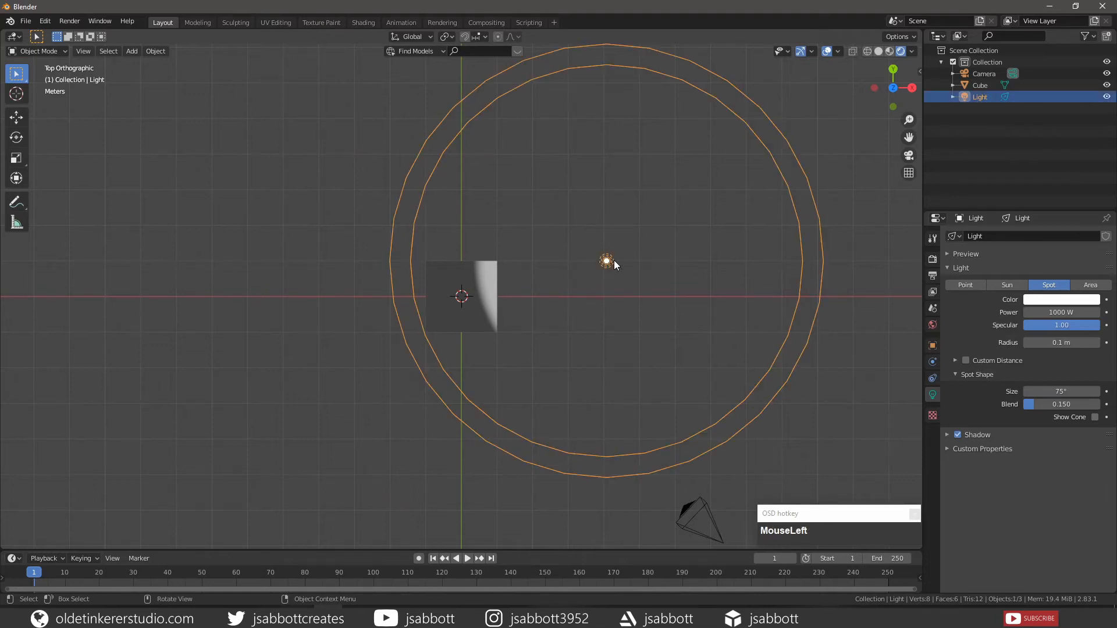
pyautogui.press('g')
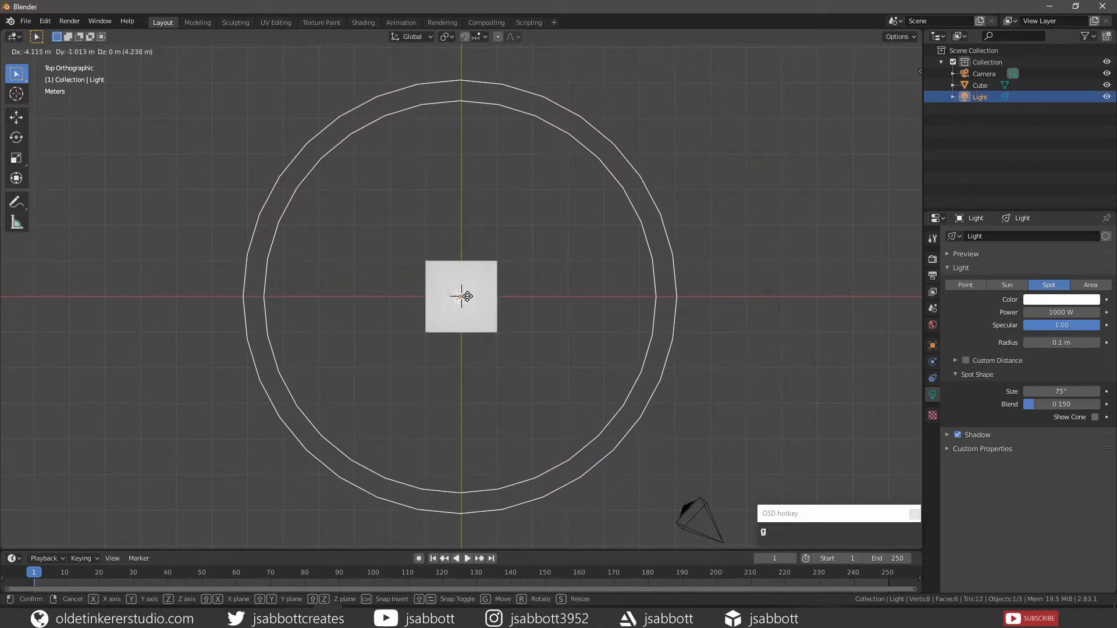
pyautogui.click(469, 297)
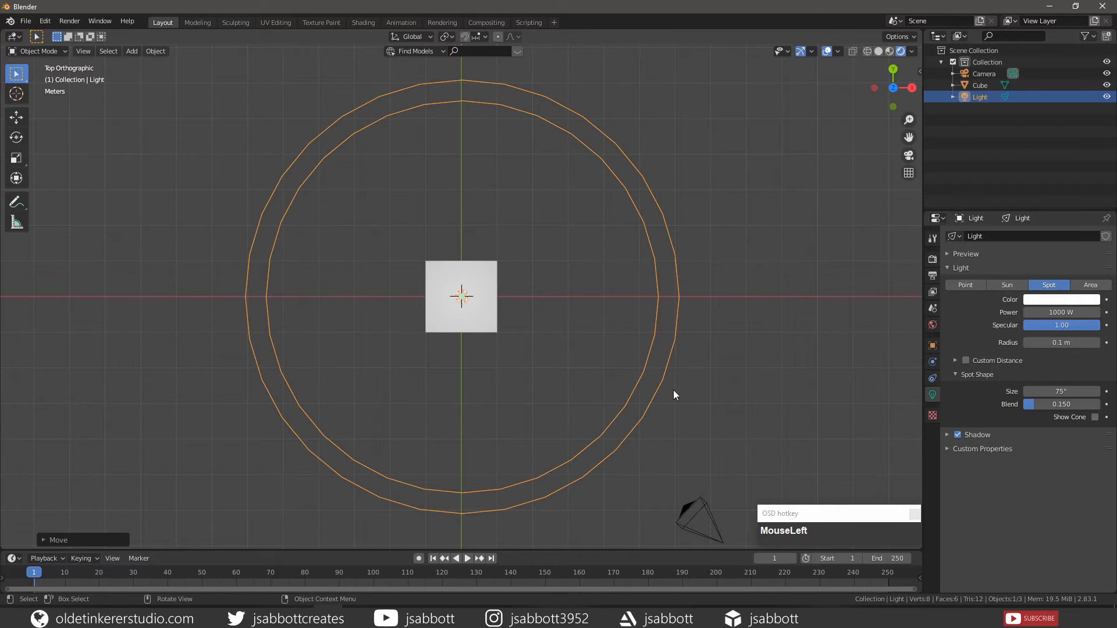
# Expand the light preview and set the spot light's color to hex FFD200
pyautogui.moveTo(673, 395); pyautogui.dragTo(598, 269, button='middle')
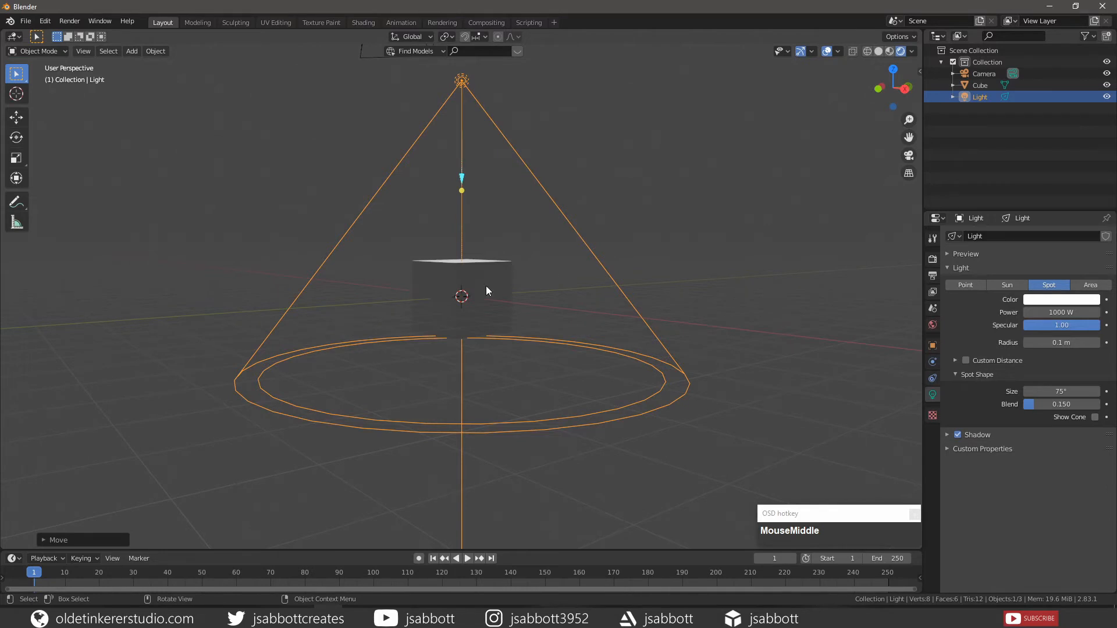
pyautogui.moveTo(487, 289); pyautogui.dragTo(466, 265, button='middle')
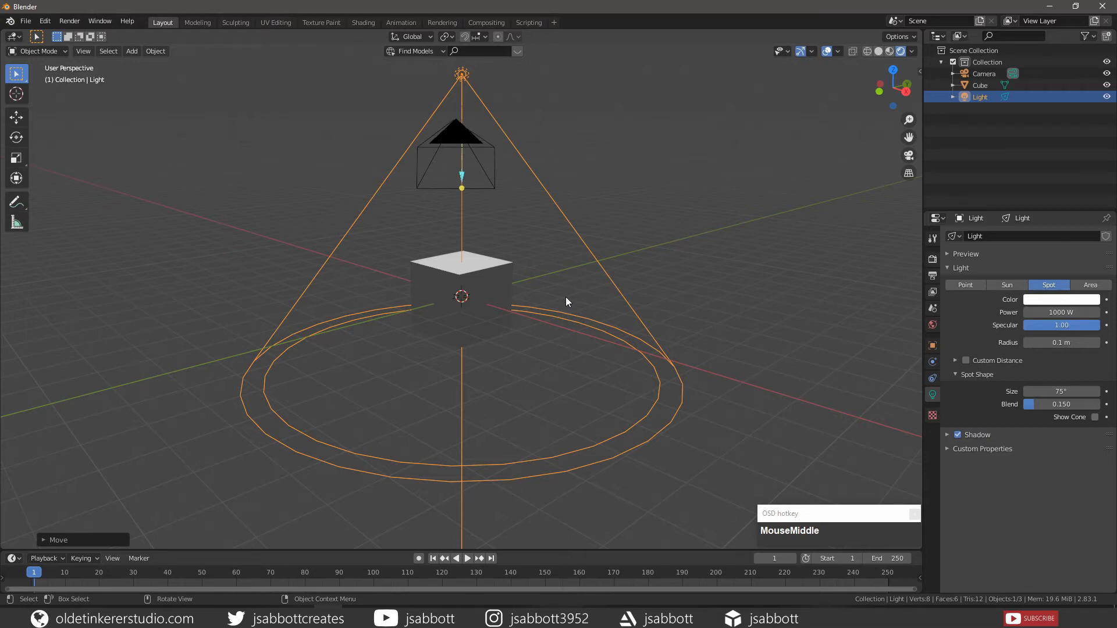
pyautogui.click(948, 254)
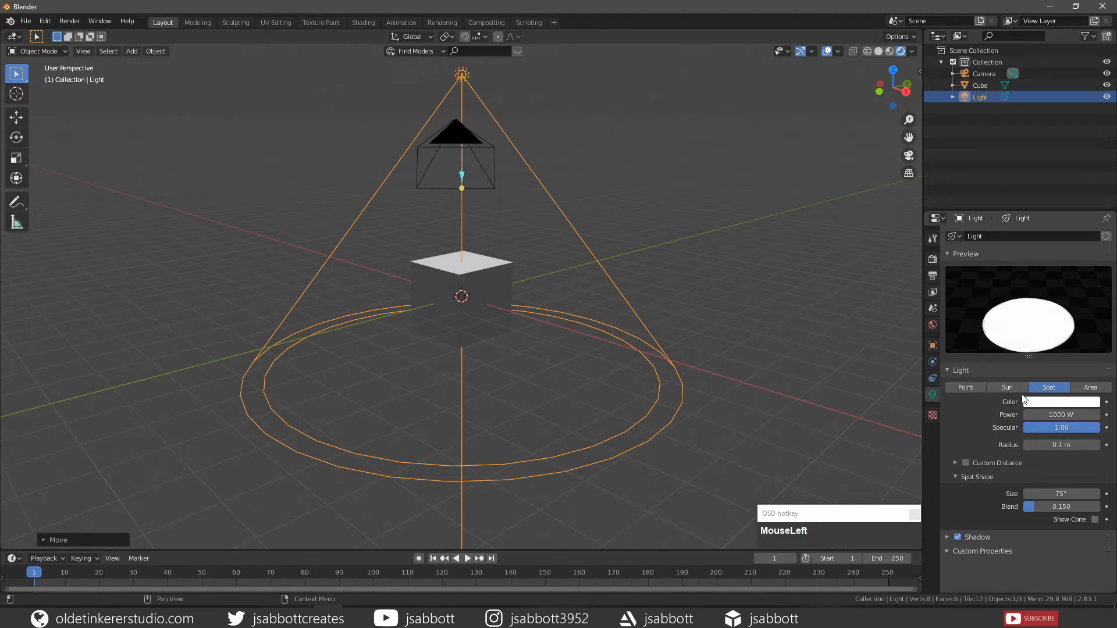
pyautogui.click(1045, 402)
pyautogui.click(1053, 403)
pyautogui.click(1066, 347)
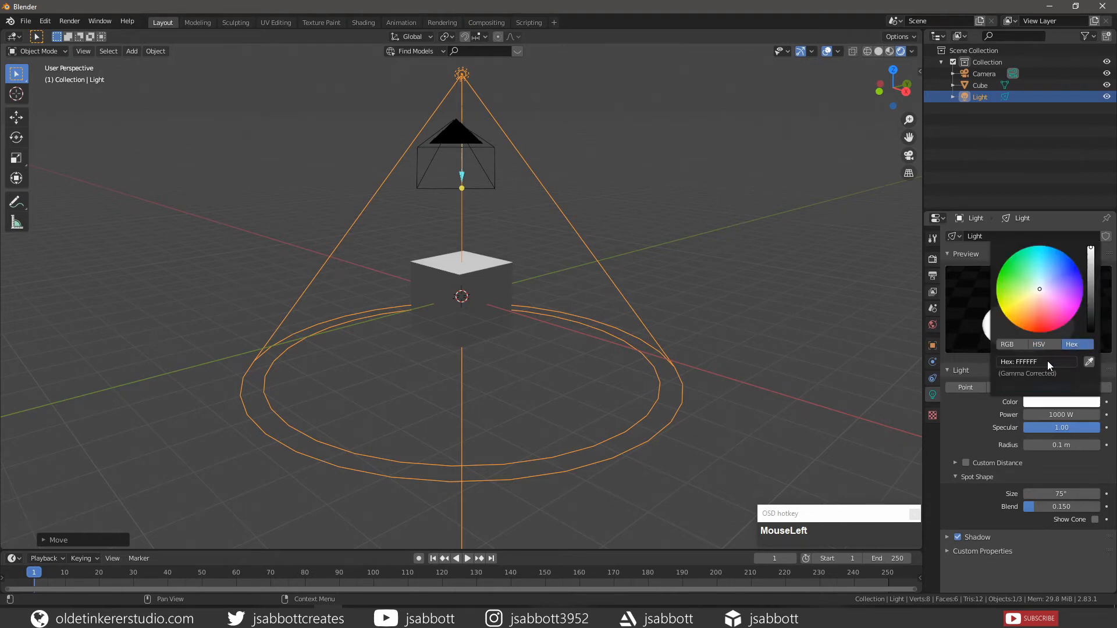
pyautogui.click(1048, 361)
pyautogui.write('ffd200')
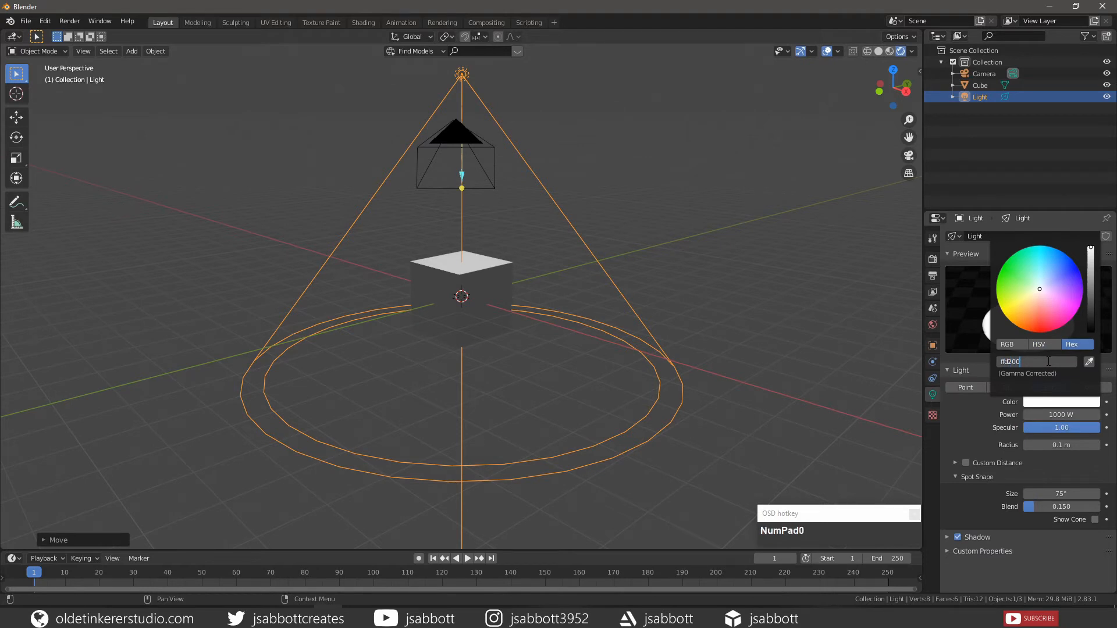
pyautogui.press('Return')
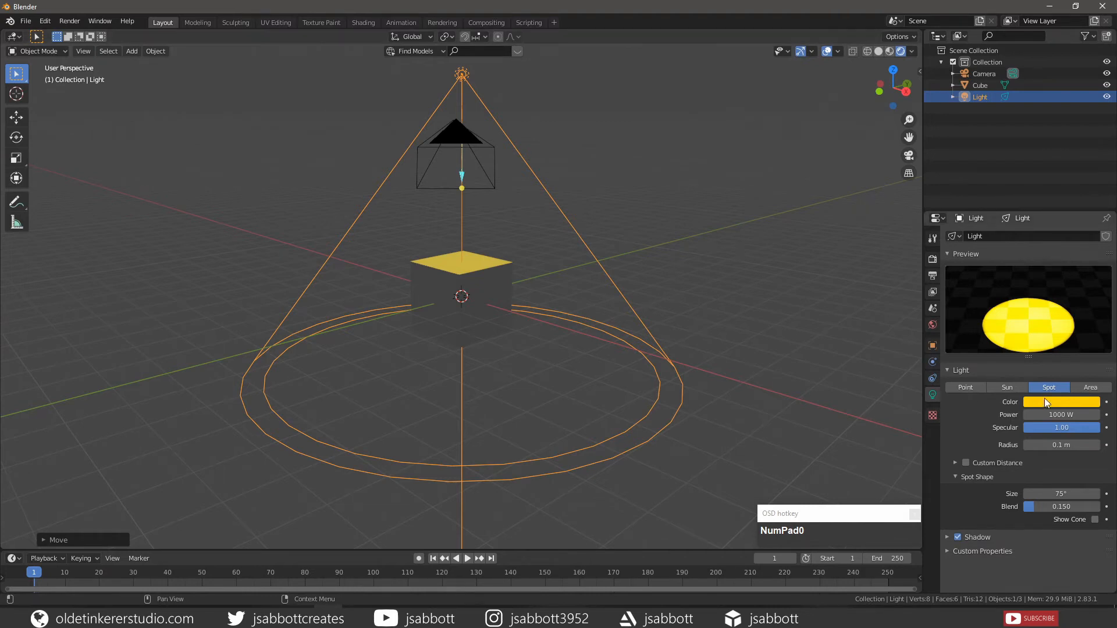
# Set the spot light's power to 5000 W
pyautogui.click(1058, 415)
pyautogui.write('5000')
pyautogui.press('Return')
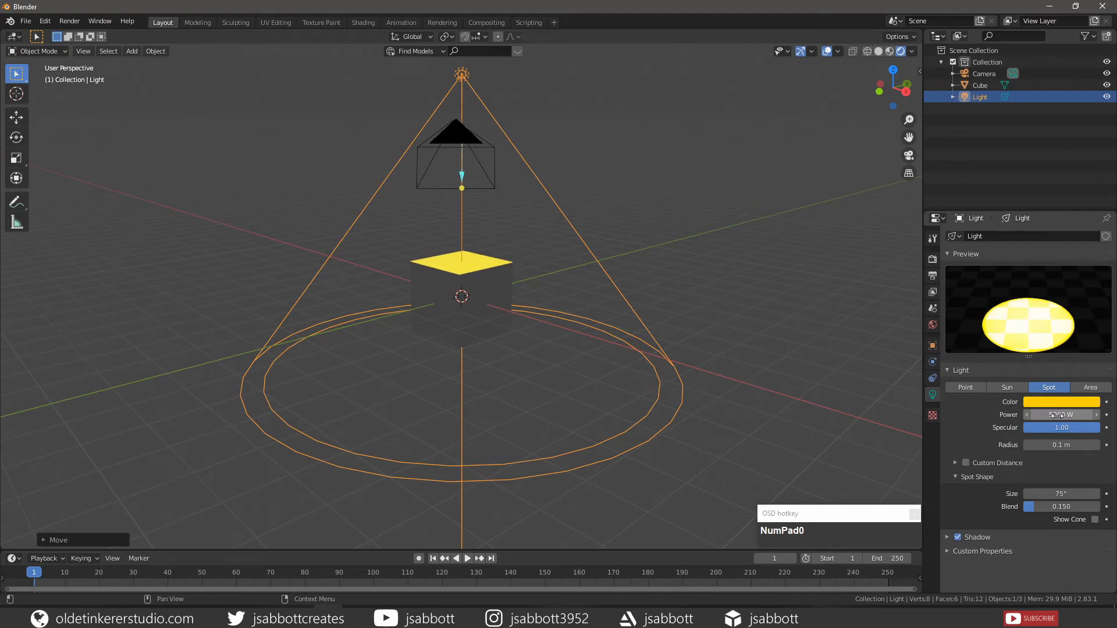
pyautogui.click(963, 429)
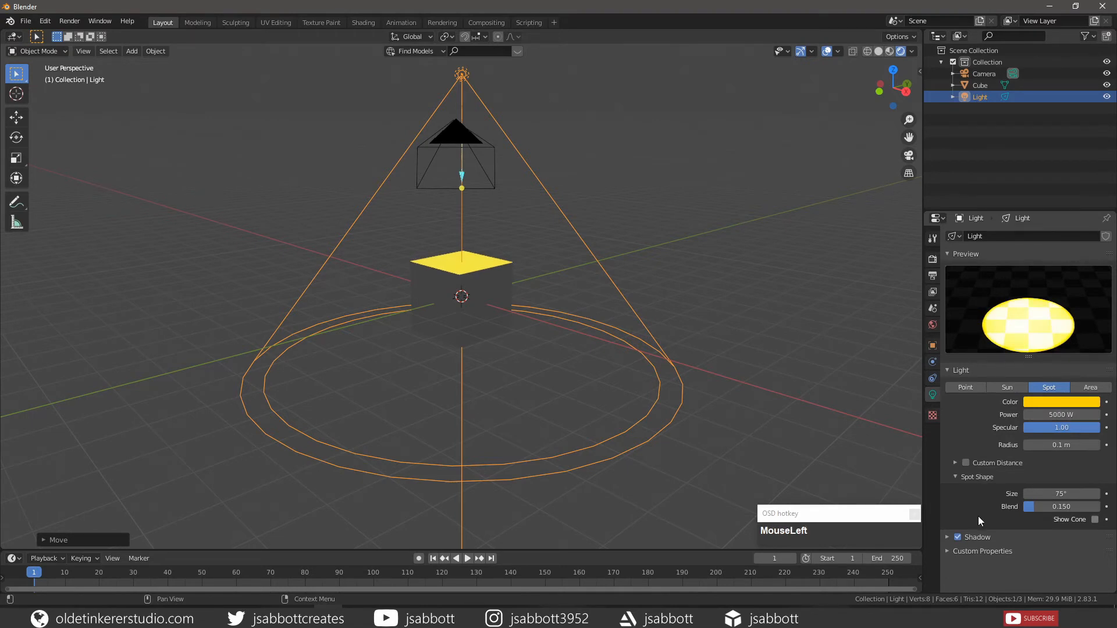
# Try a spot cone size of 180°, and set it back to 75°
pyautogui.press('KP_5')
pyautogui.click(1061, 493)
pyautogui.write('180')
pyautogui.press('Return')
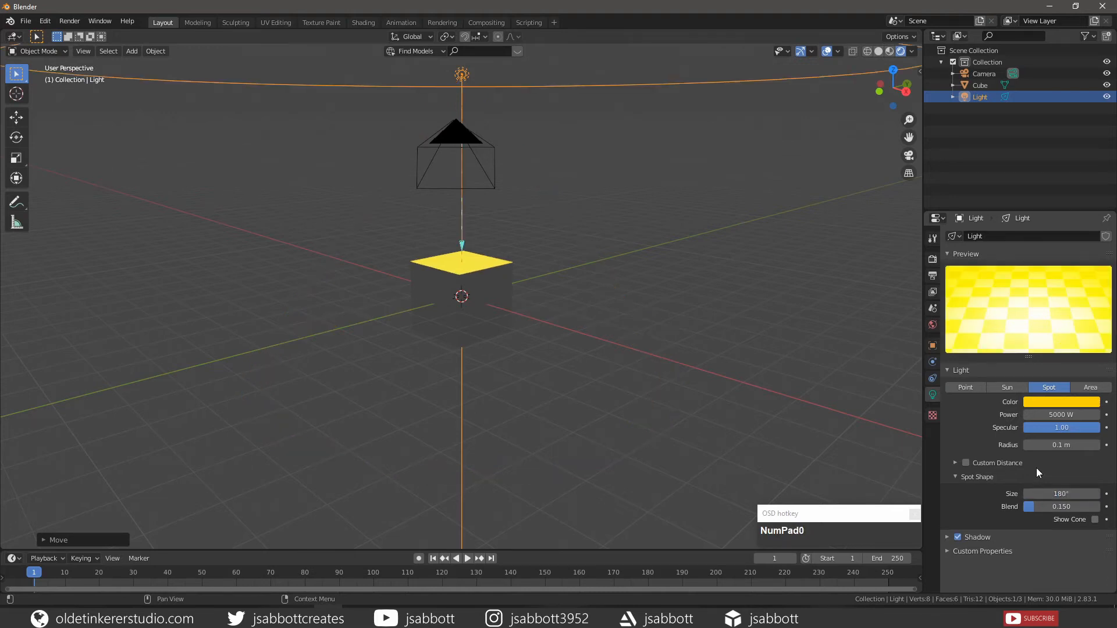
pyautogui.click(1053, 494)
pyautogui.write('75')
pyautogui.press('Return')
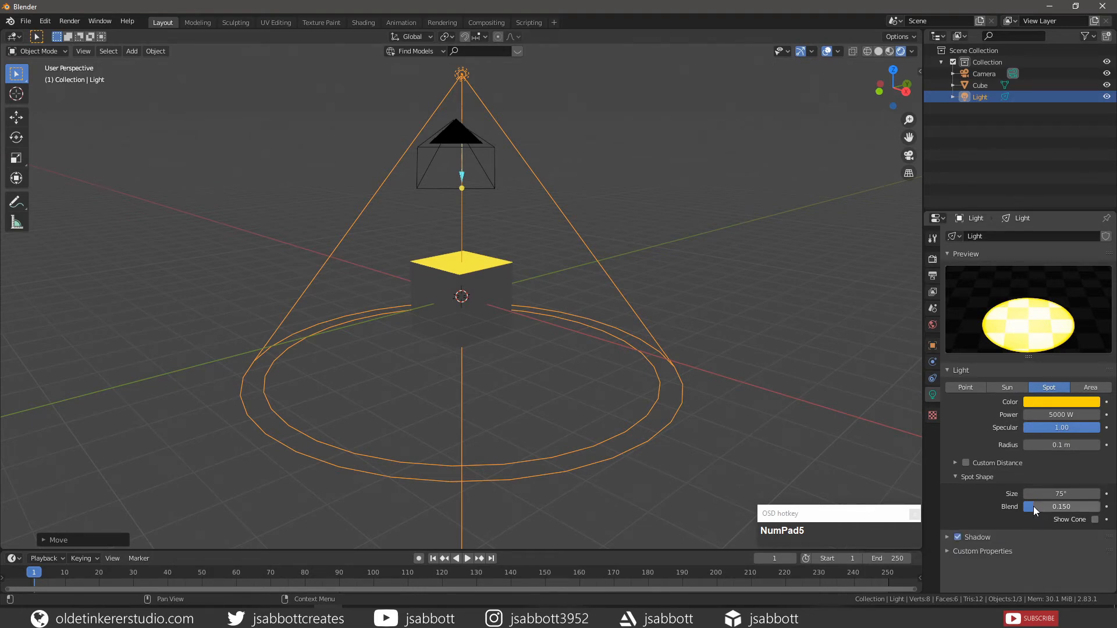
# Try lowering the spot shape's blend, and undo the change
pyautogui.moveTo(1033, 507); pyautogui.dragTo(1011, 511)
pyautogui.hotkey('ctrl', 'z')
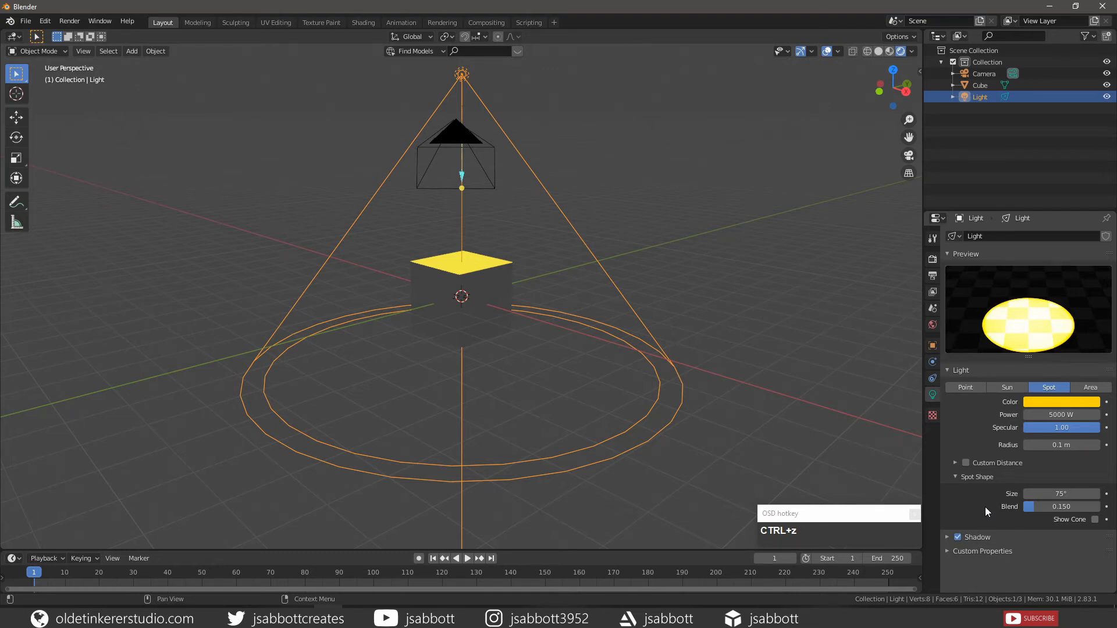
pyautogui.click(968, 505)
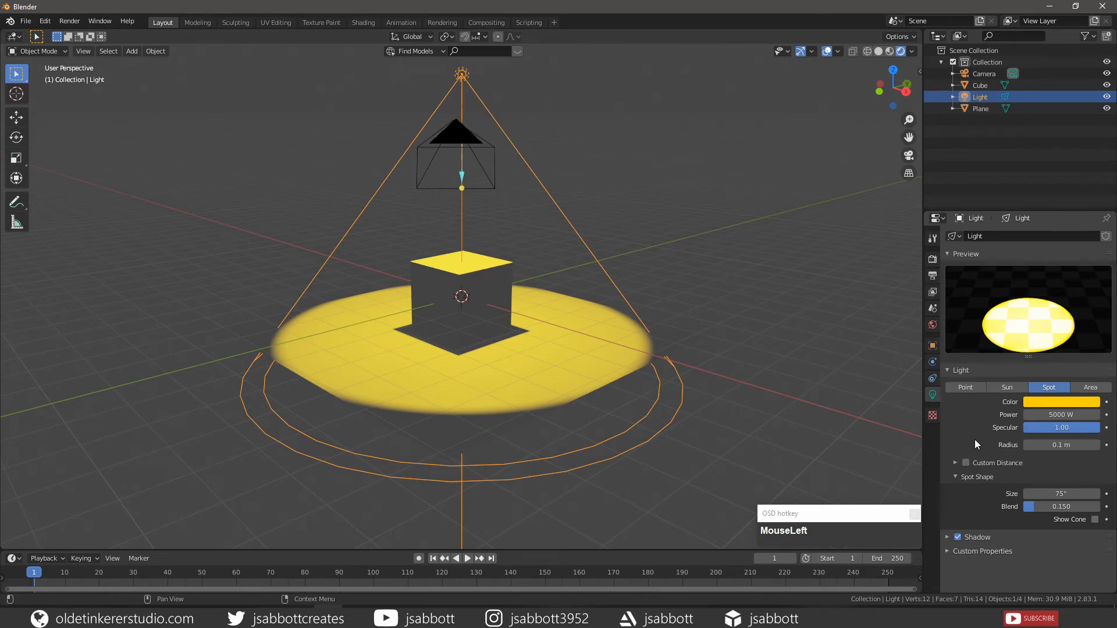
# Try a light radius of 1 m to compare shadow softness, and return it to 0.1 m
pyautogui.click(1059, 445)
pyautogui.write('1')
pyautogui.press('Return')
pyautogui.click(1059, 446)
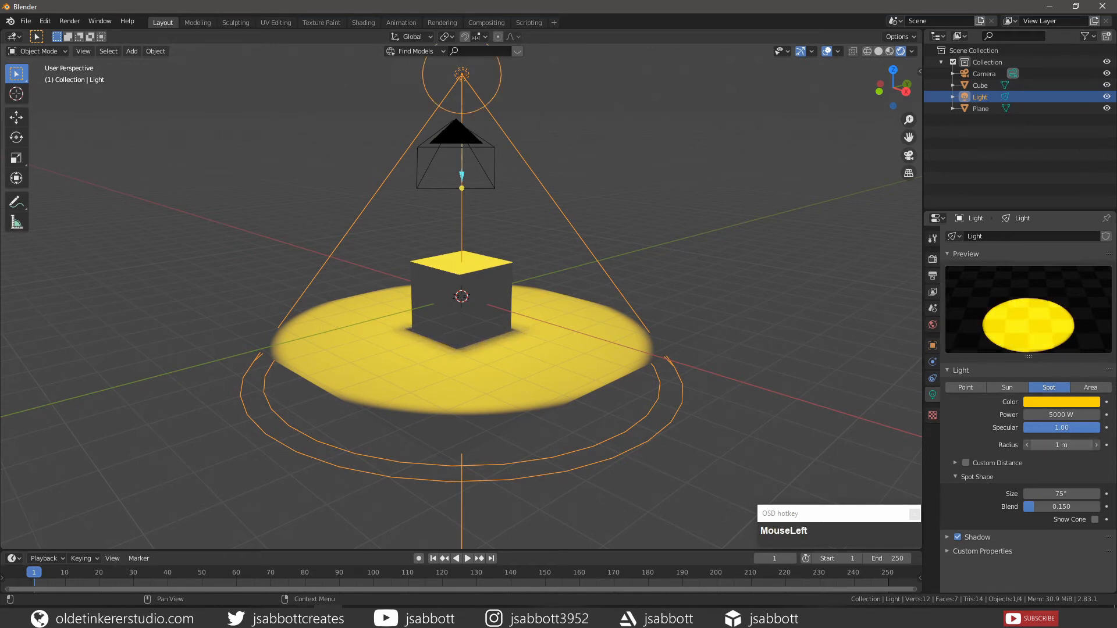
pyautogui.write('.1')
pyautogui.press('Return')
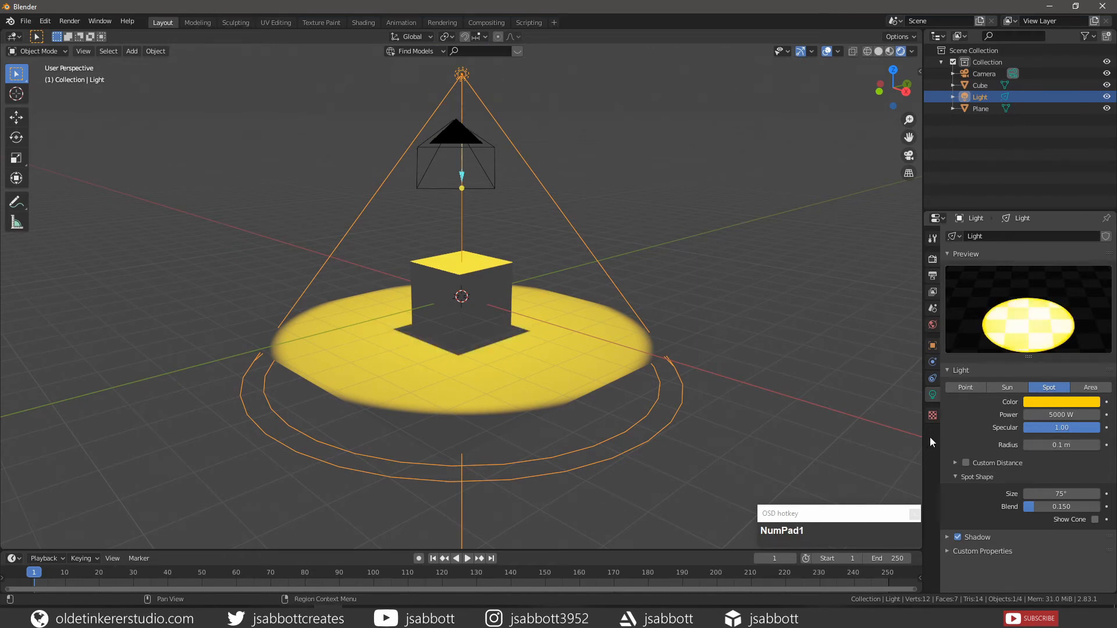
# Set the spot light's radius to 1 m
pyautogui.click(1054, 446)
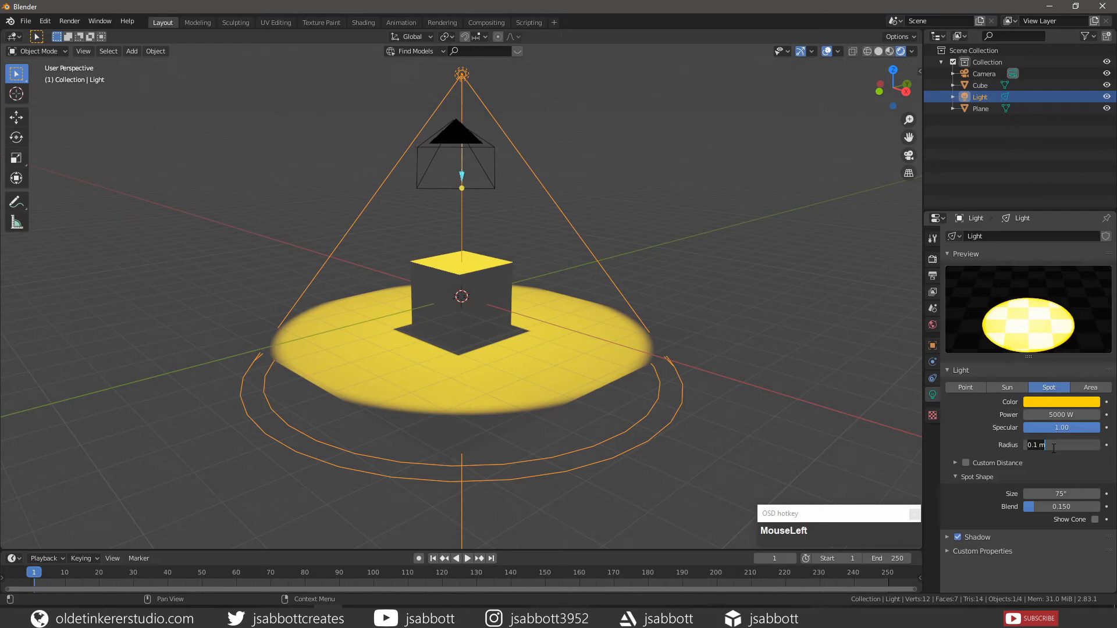
pyautogui.write('1')
pyautogui.press('Return')
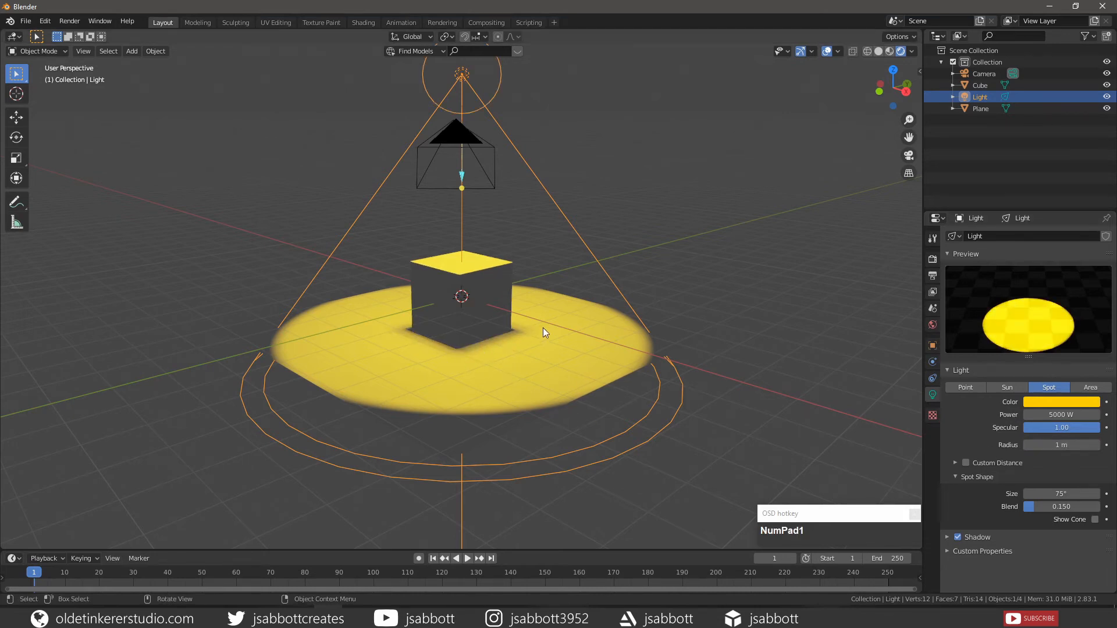
# Enable Custom Distance for the spot light and set the distance to 20 m
pyautogui.click(989, 462)
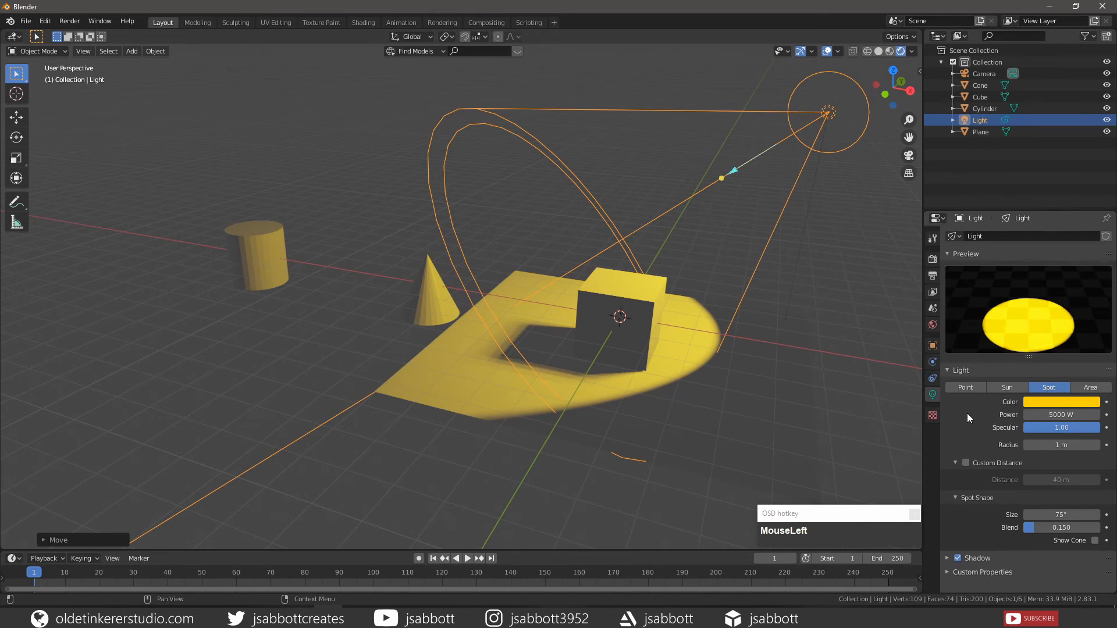
pyautogui.click(965, 462)
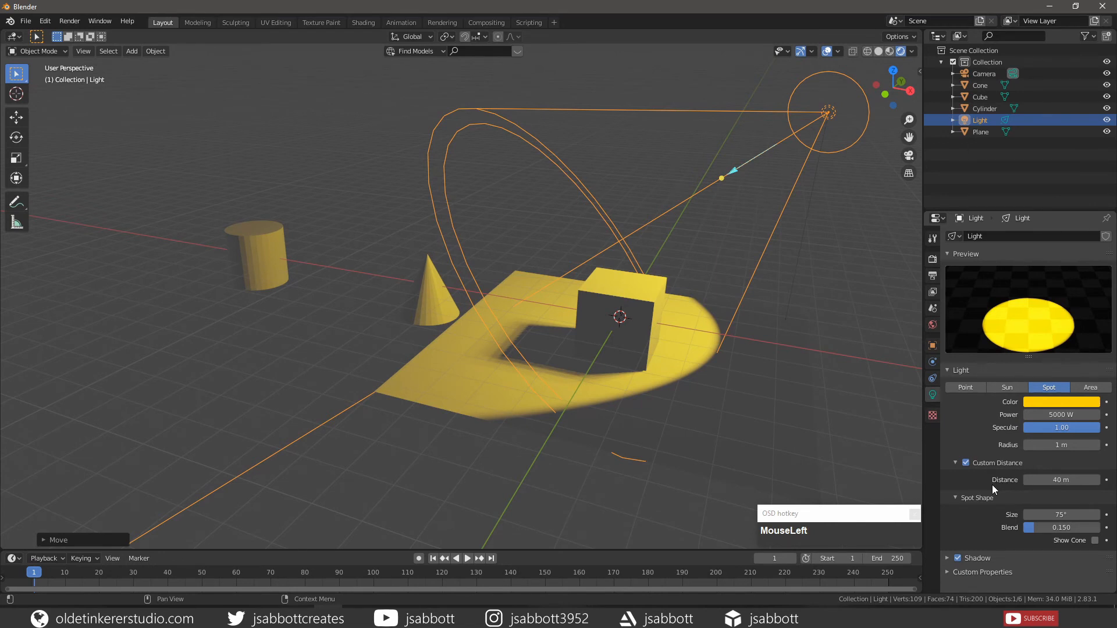
pyautogui.click(1059, 480)
pyautogui.write('20')
pyautogui.press('Return')
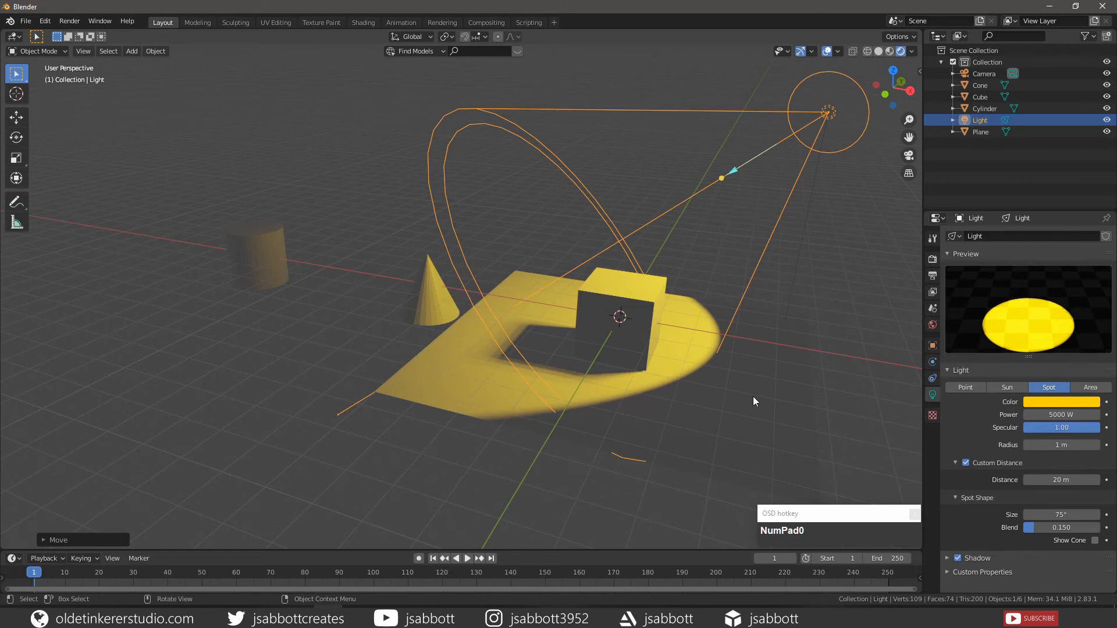
pyautogui.scroll(-3, 962, 506)
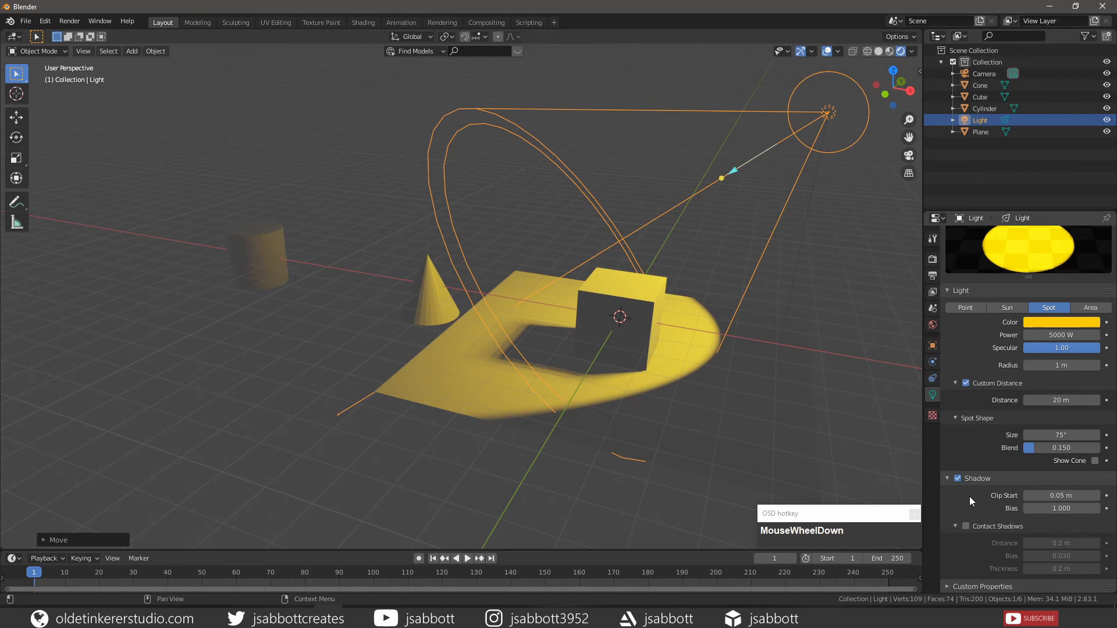
# Set the spot light's shadow clip start to 7 m and its shadow bias to 5
pyautogui.click(1052, 496)
pyautogui.write('7')
pyautogui.press('Return')
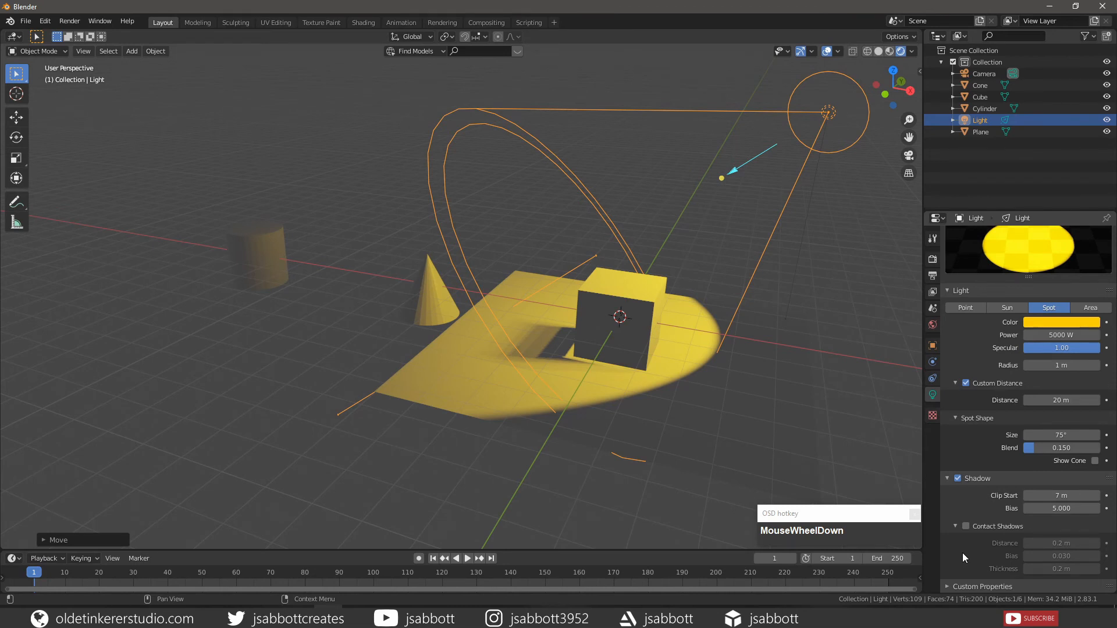
# Enable Contact Shadows for the spot light and set the contact shadow distance to 5 m
pyautogui.click(965, 526)
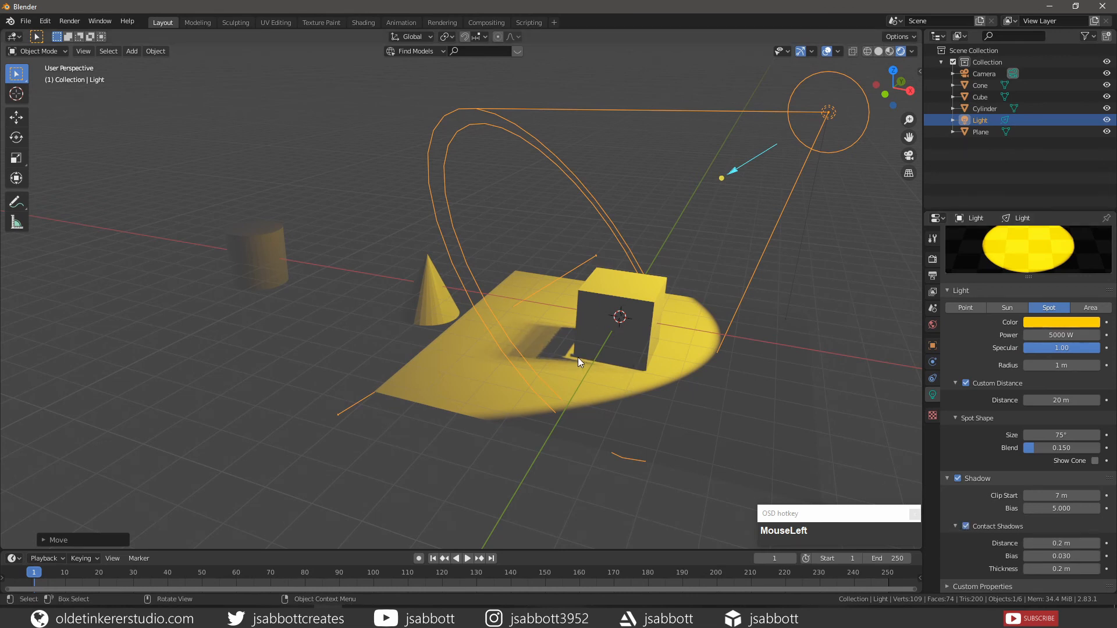
pyautogui.moveTo(563, 372); pyautogui.dragTo(595, 392, button='middle')
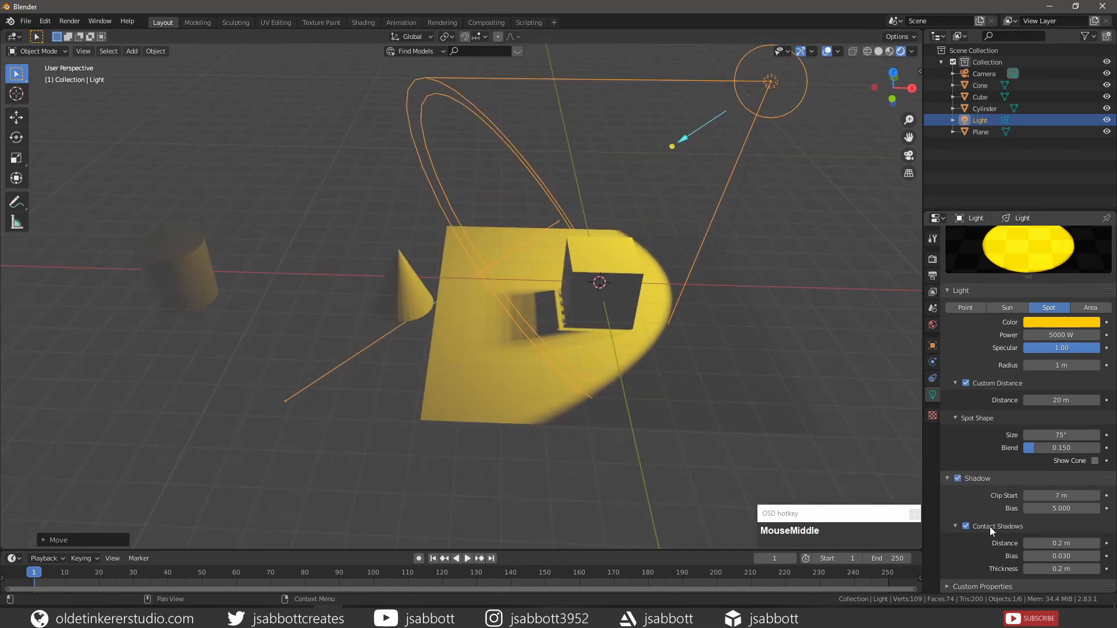
pyautogui.click(1054, 544)
pyautogui.write('5')
pyautogui.press('Return')
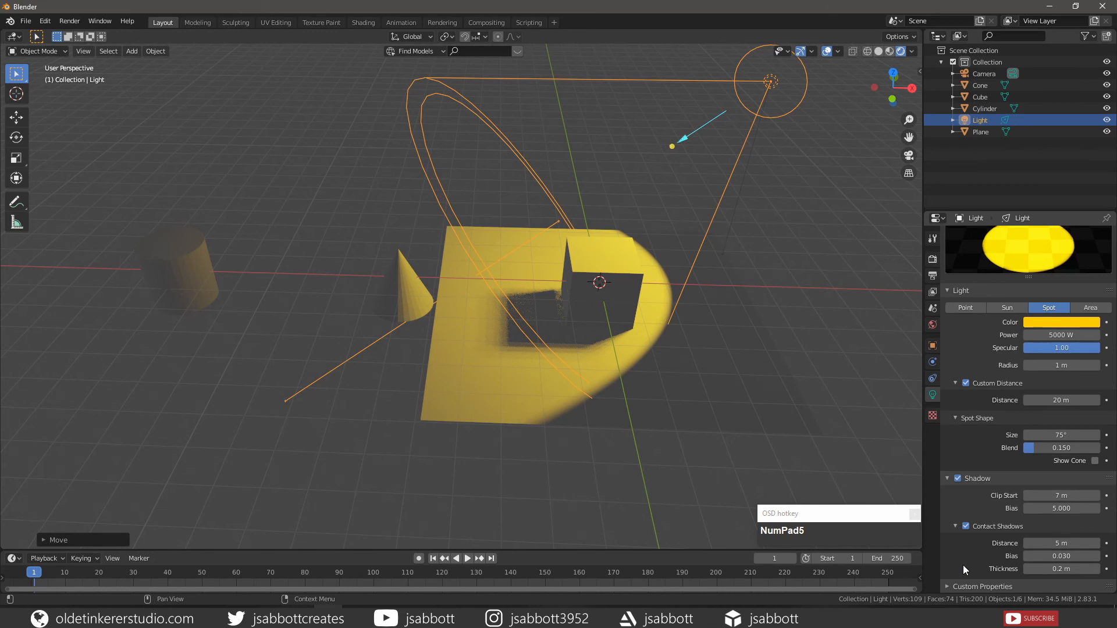
pyautogui.click(868, 466)
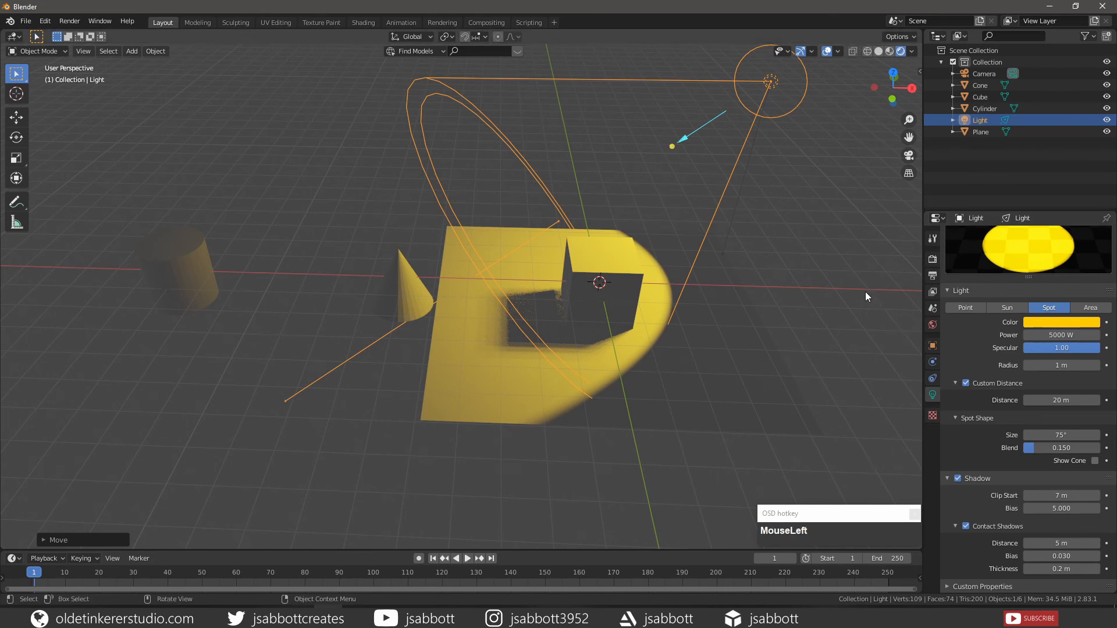
# Switch the scene's render engine to Cycles
pyautogui.click(932, 259)
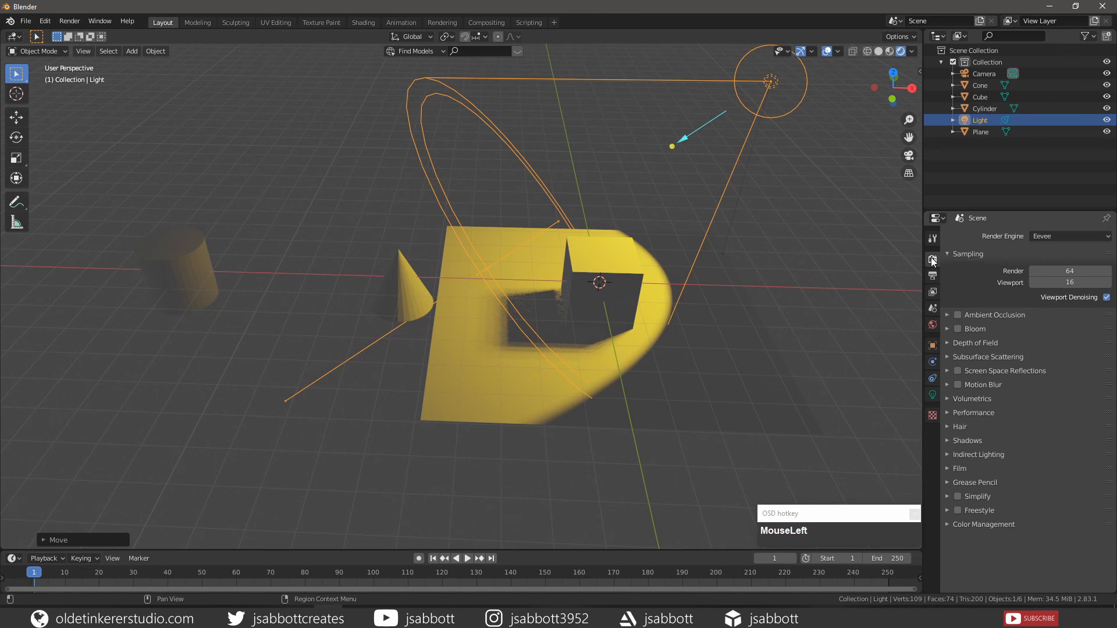
pyautogui.click(1049, 235)
pyautogui.click(1048, 274)
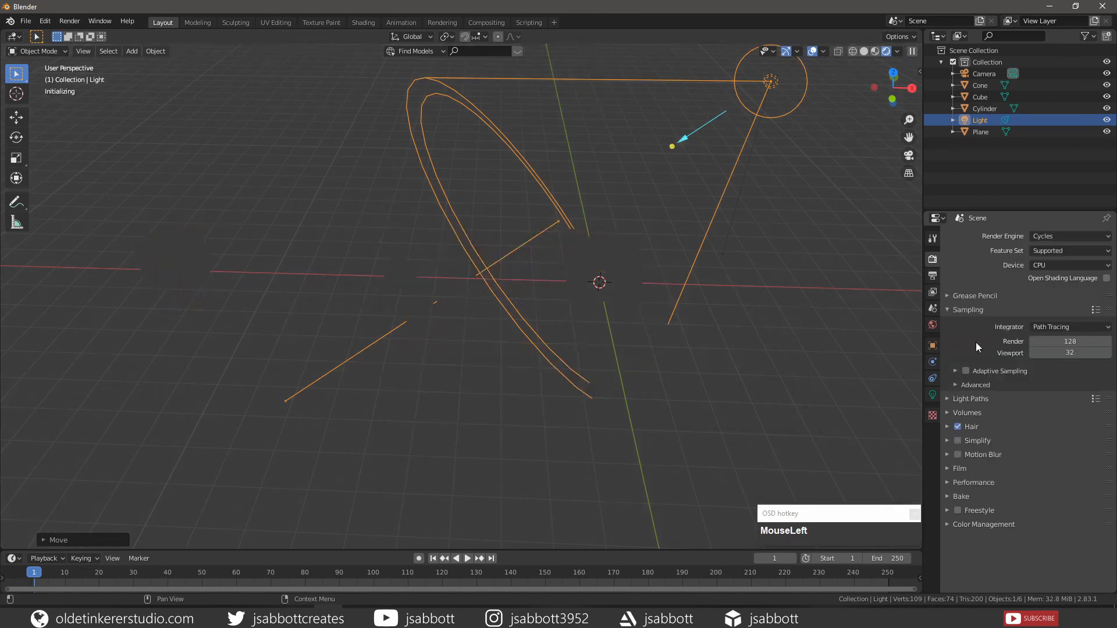
# Return to the spot light's settings and set the light size to 5 m
pyautogui.click(931, 395)
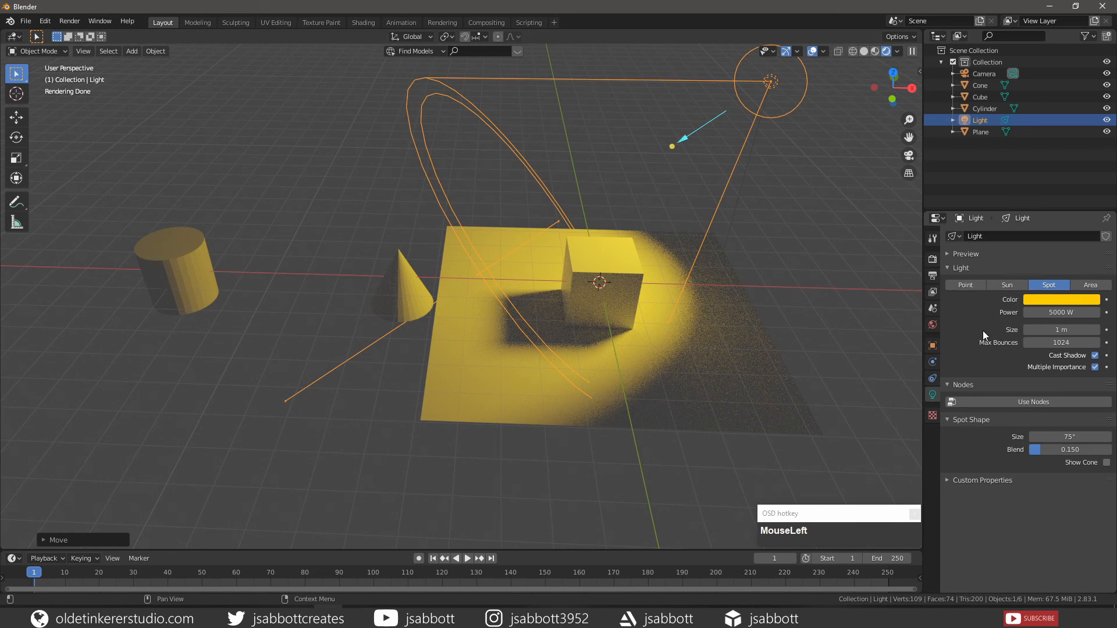
pyautogui.click(1054, 331)
pyautogui.write('5')
pyautogui.press('Return')
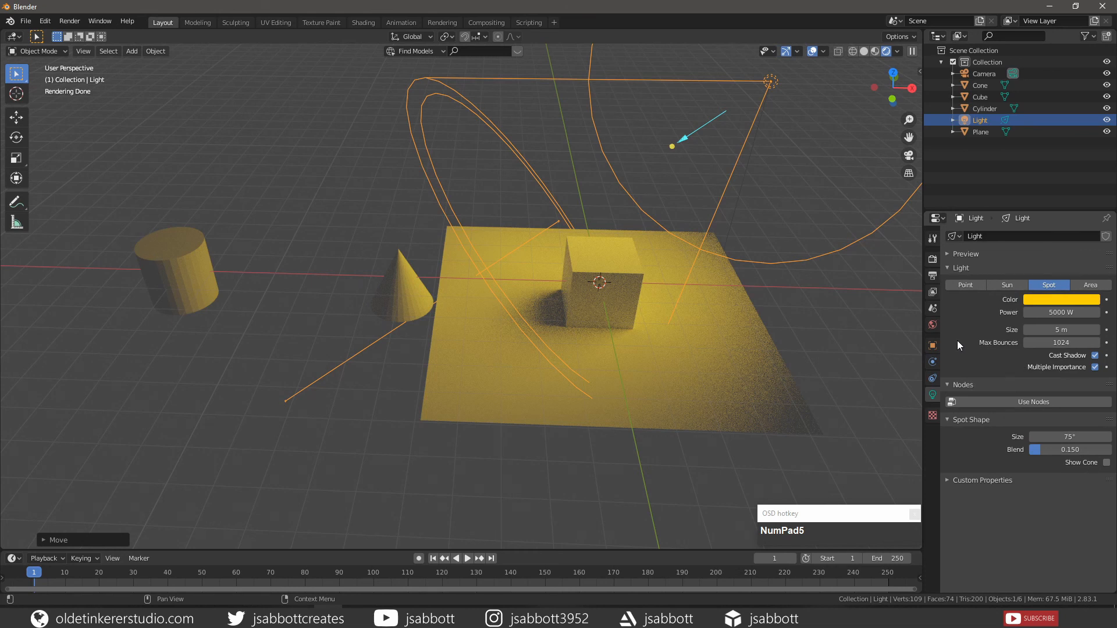
# Try turning off Cast Shadow for the spot light, and turn it back on
pyautogui.click(1094, 355)
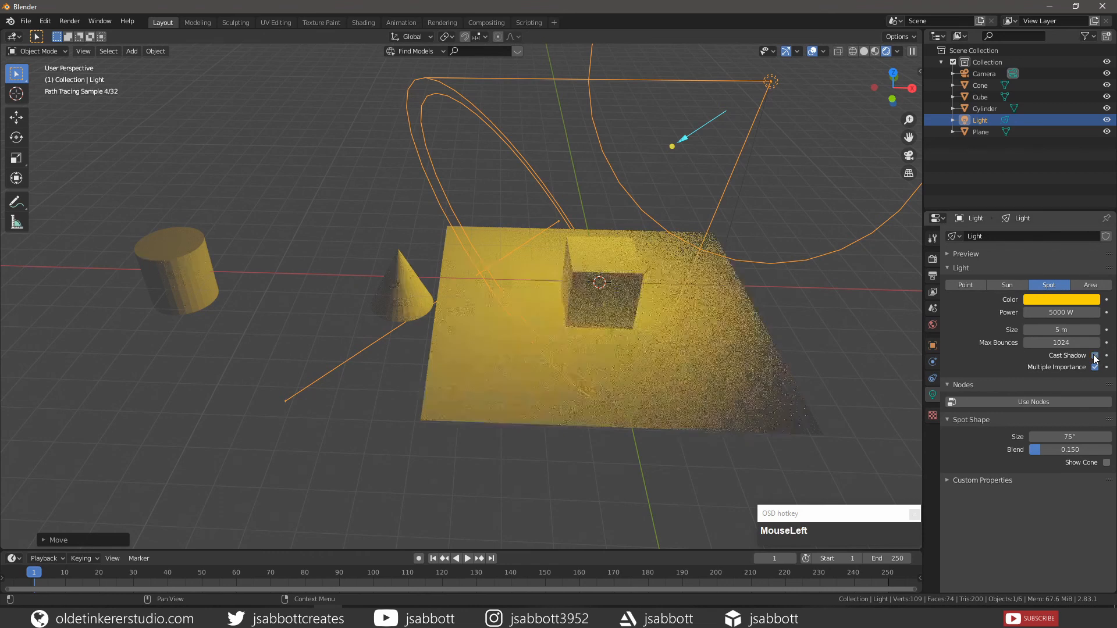
pyautogui.click(1094, 355)
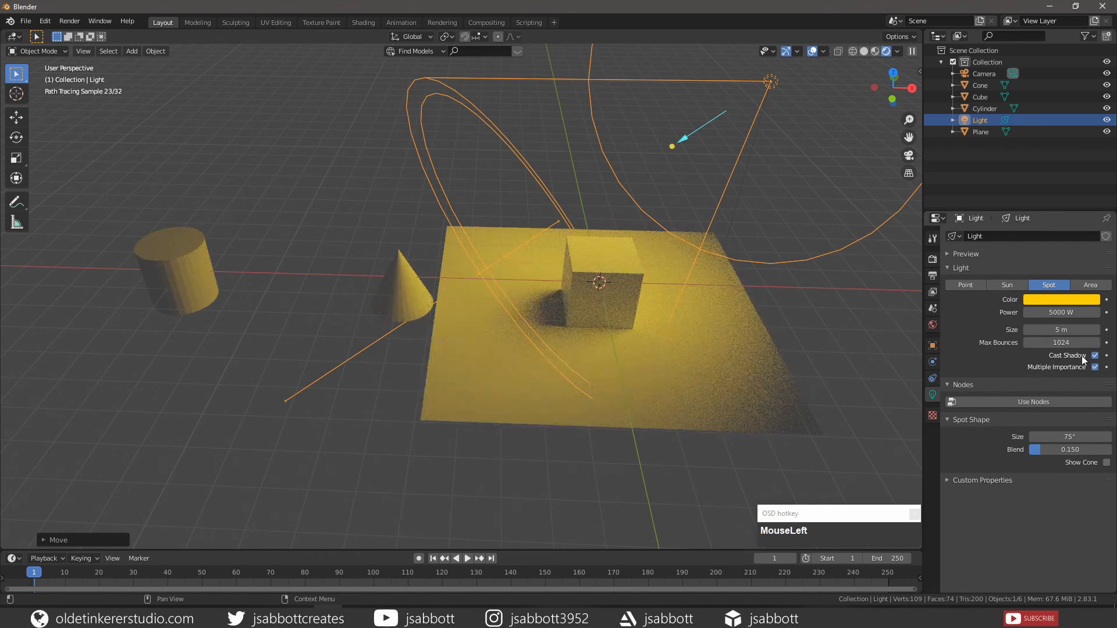